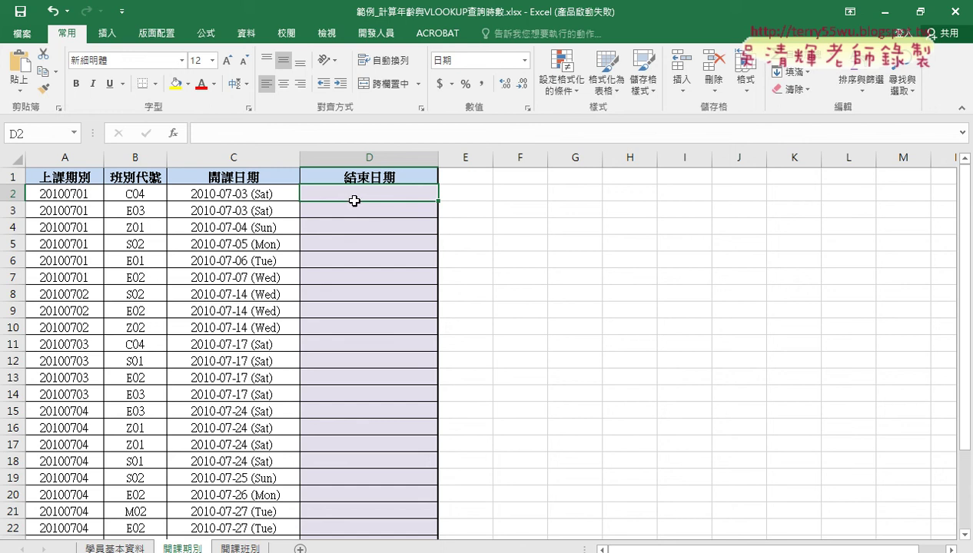
Insert a VLOOKUP function into the empty end-date cell D2.
click(133, 192)
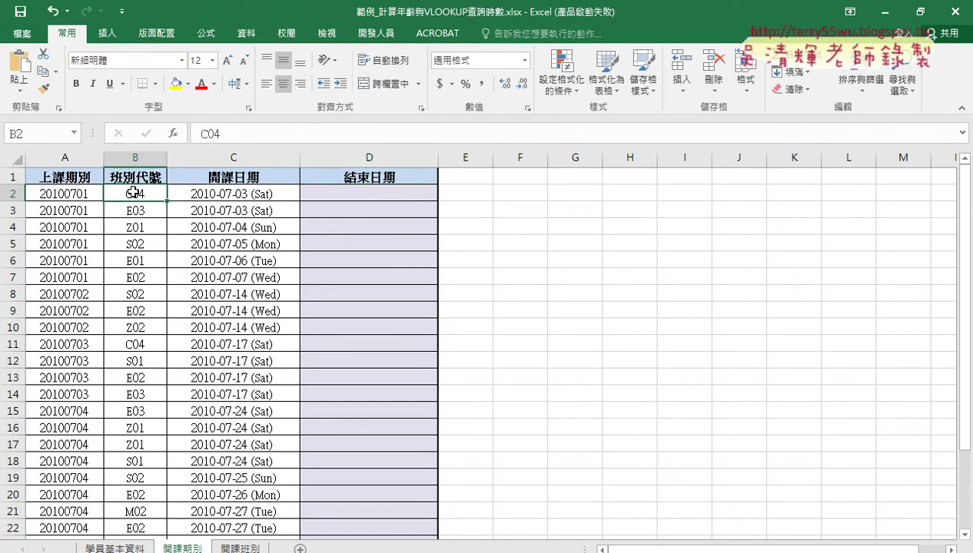
click(372, 192)
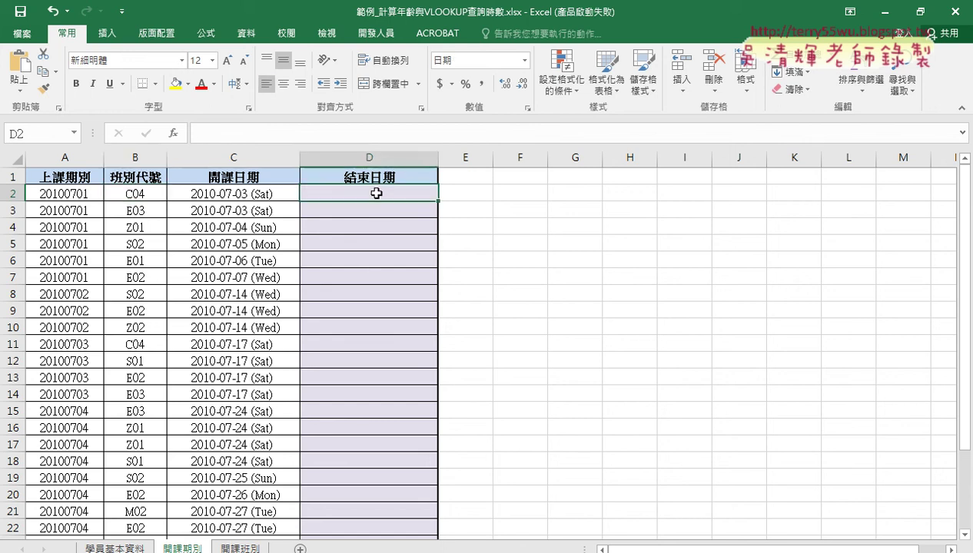
click(173, 133)
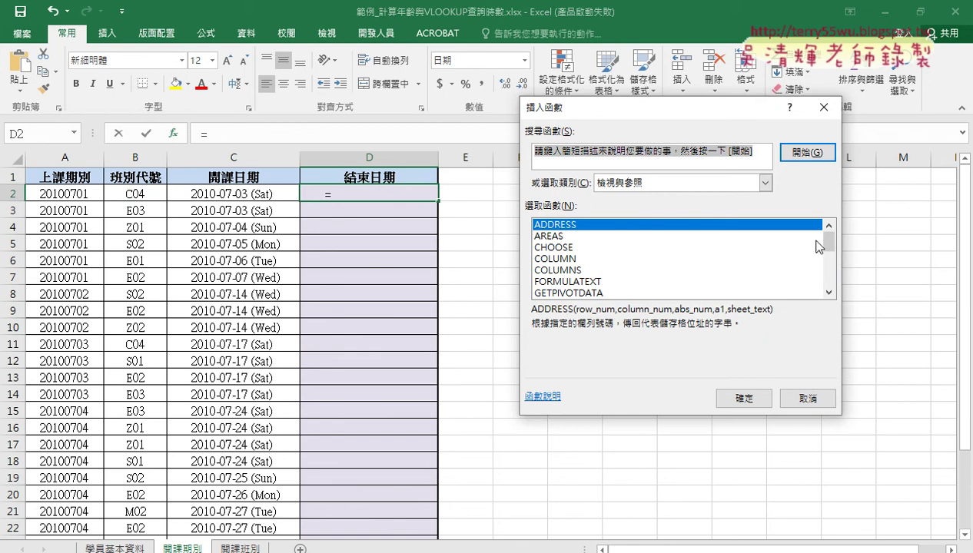
drag(819, 246, 819, 271)
double_click(677, 293)
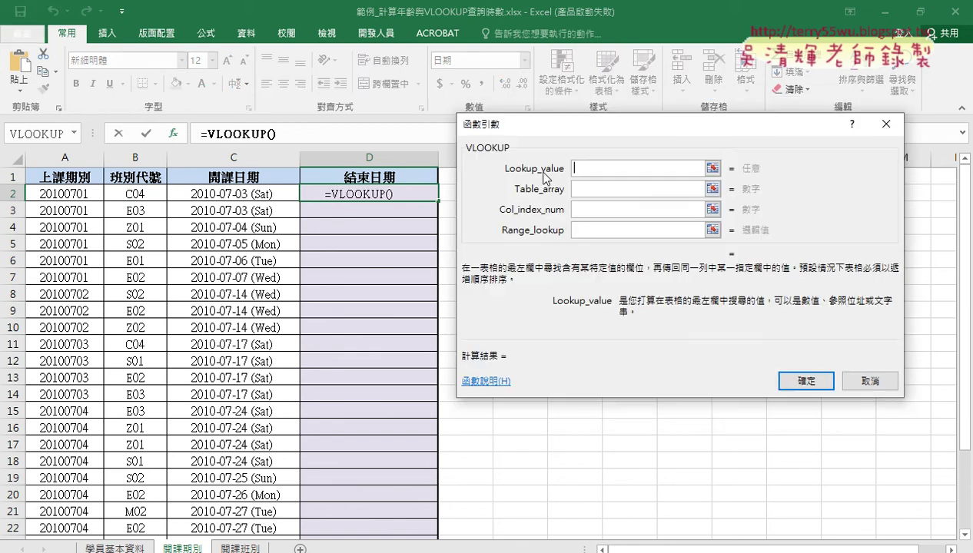
Set the lookup value to B2 and the table array to 開課班別!A2:C15.
click(127, 198)
click(584, 188)
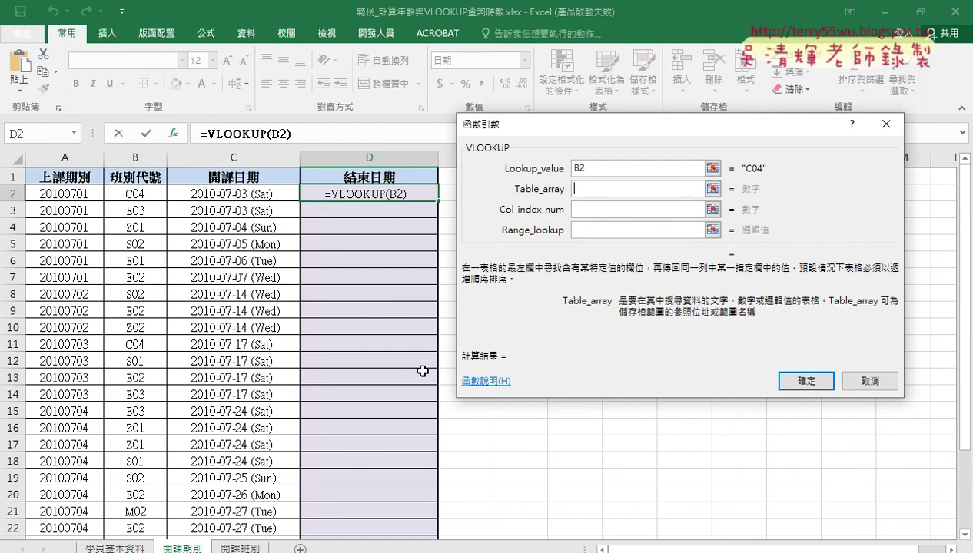
click(239, 549)
drag(64, 194, 215, 410)
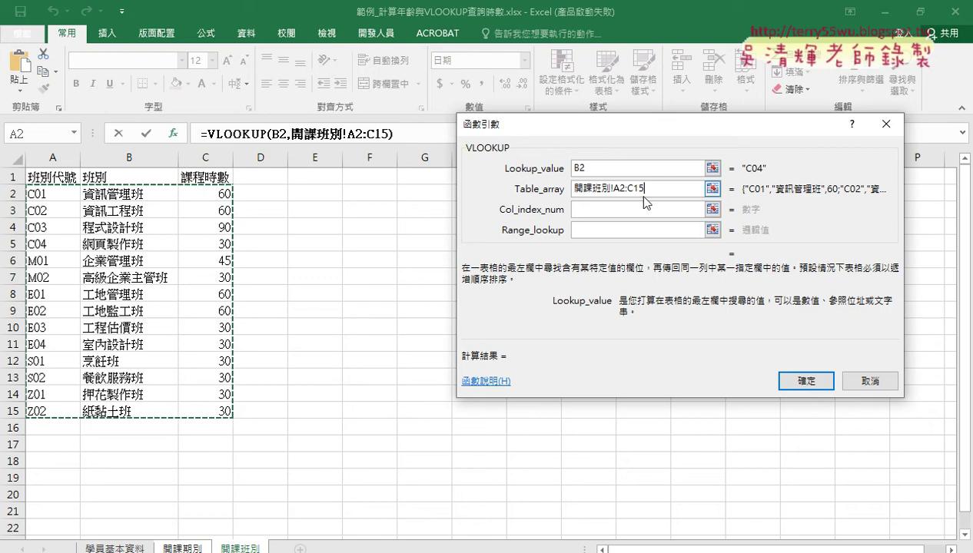
Lock the table rows so the range reads 開課班別!A$2:C$15.
drag(646, 189, 607, 189)
click(614, 189)
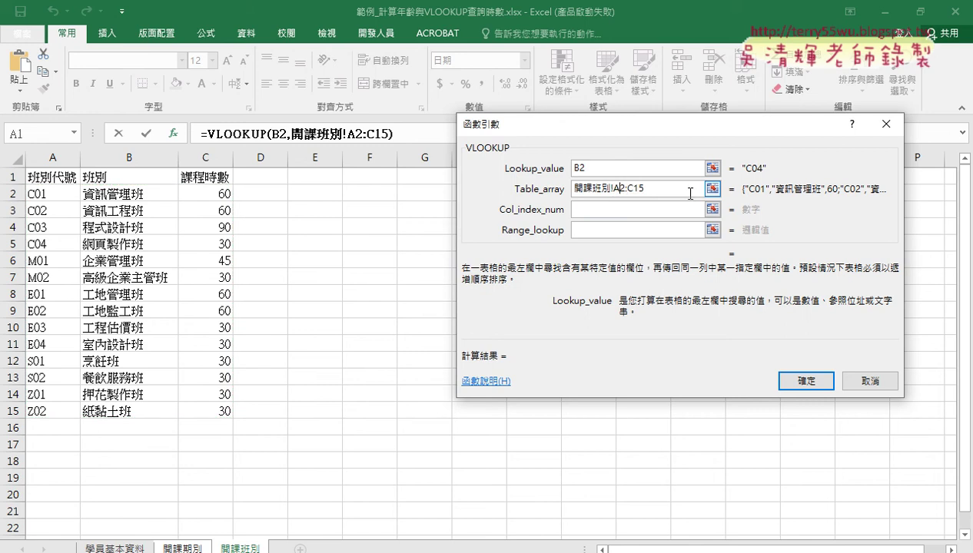
text($)
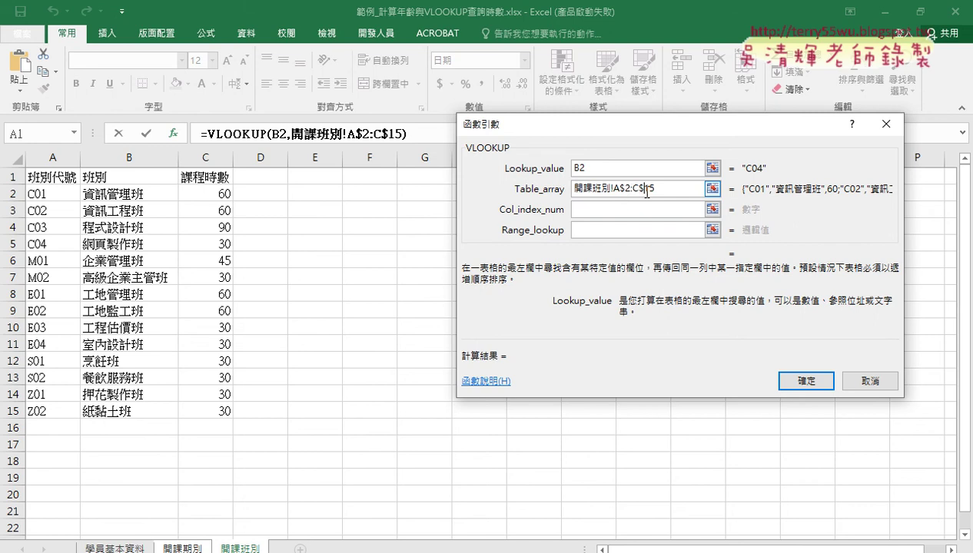
Set column index 3 and range lookup 0, then confirm the VLOOKUP formula.
click(600, 208)
click(615, 189)
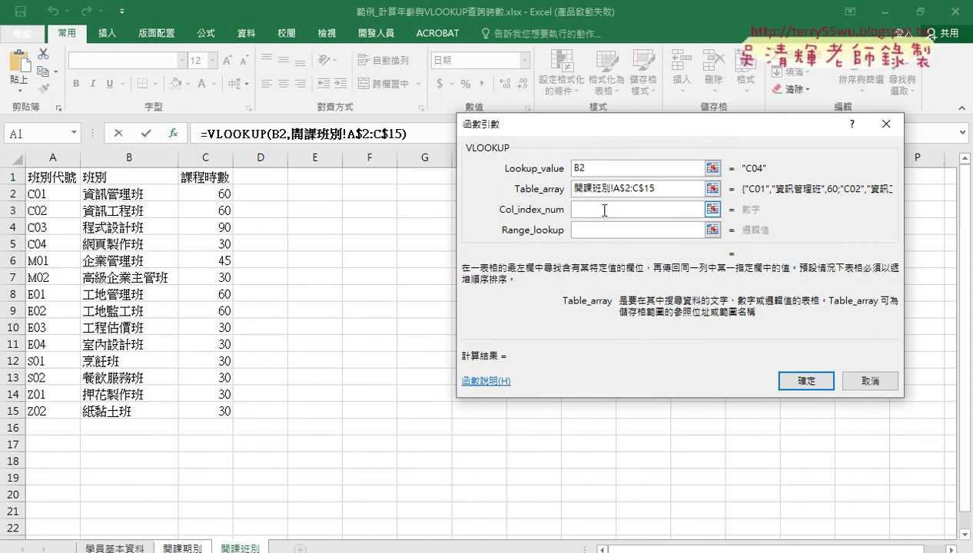
click(604, 207)
text(3)
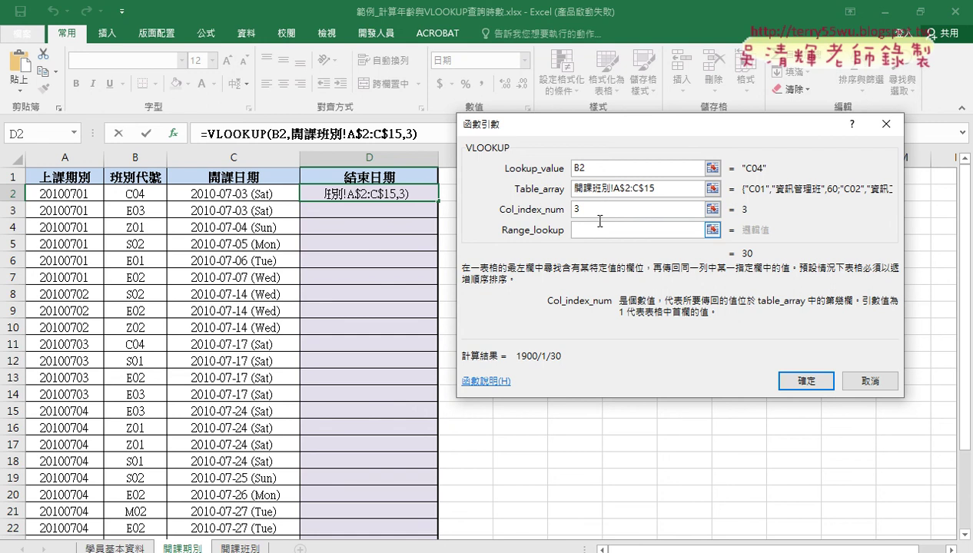
click(593, 230)
text(0)
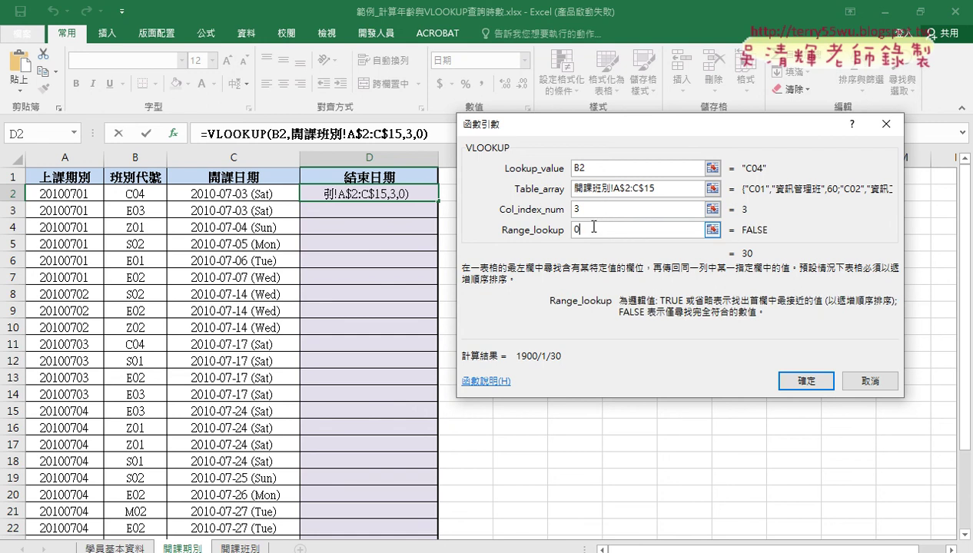
click(812, 381)
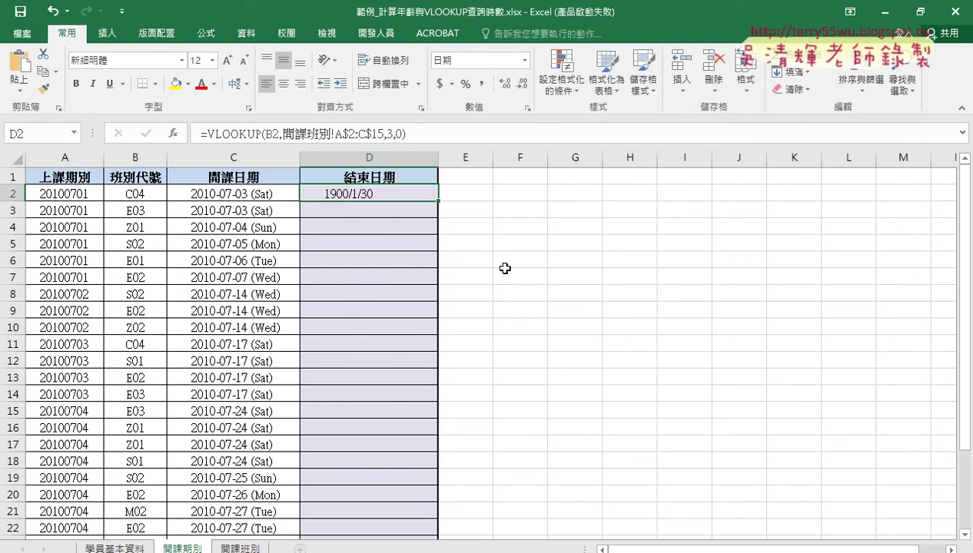
Change D2's number format to 通用格式 (General) so it shows 30.
right_click(373, 193)
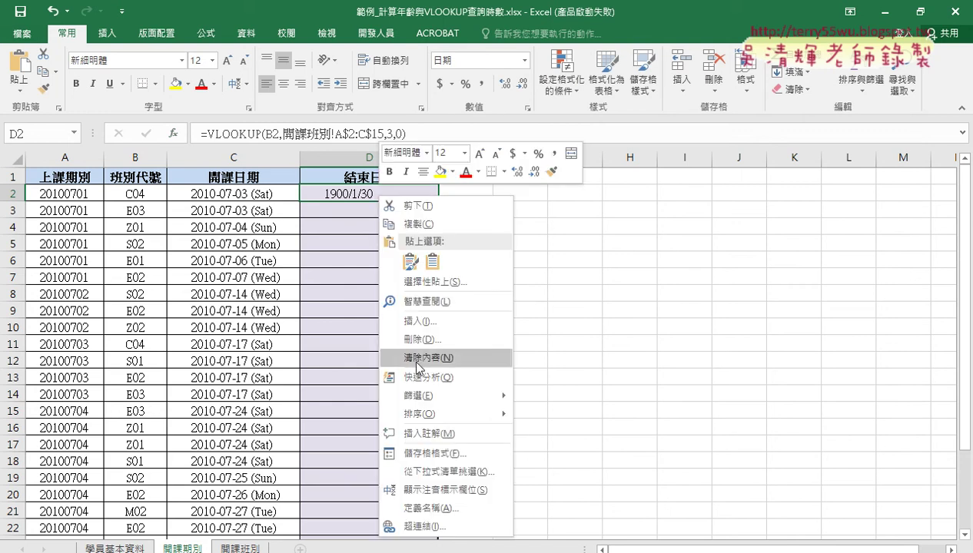
click(415, 451)
click(261, 244)
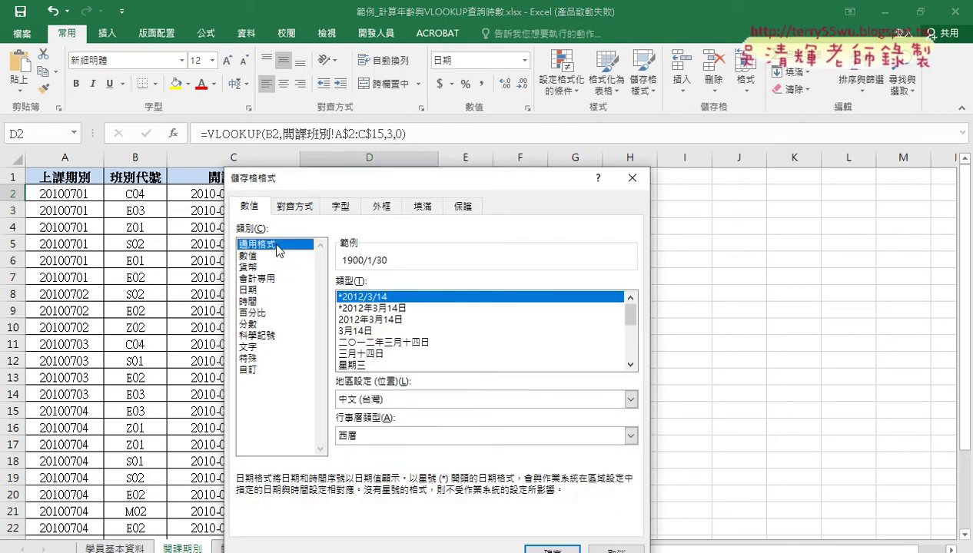
drag(518, 185, 709, 72)
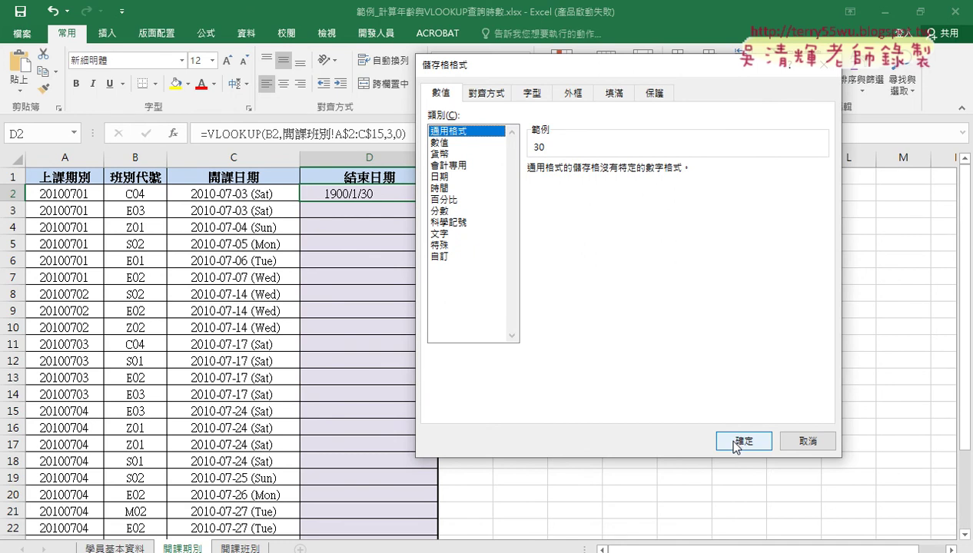
click(736, 443)
Rewrite D2 as =(VLOOKUP(B2,開課班別!A$2:C$15,3,0)/3-1)*7 to show 63.
click(424, 135)
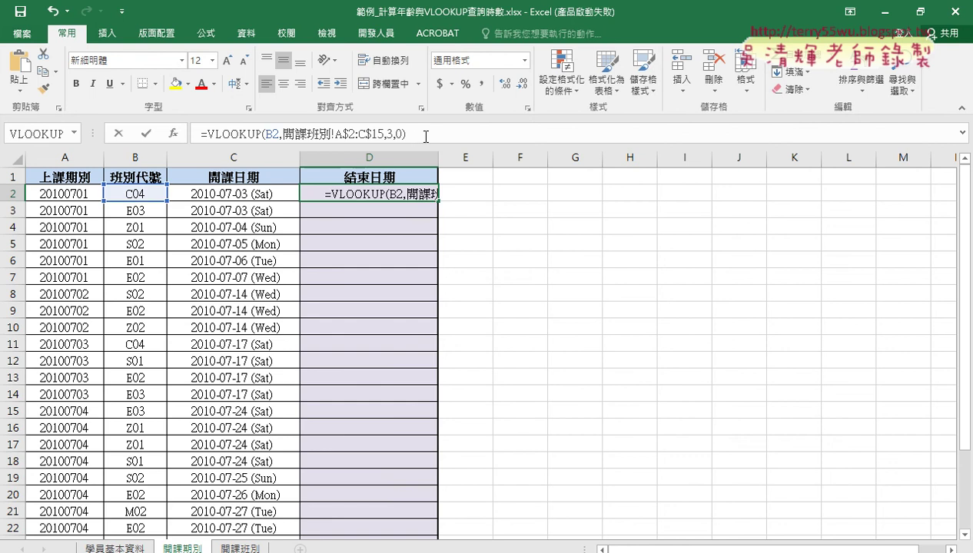
text(/3-1)
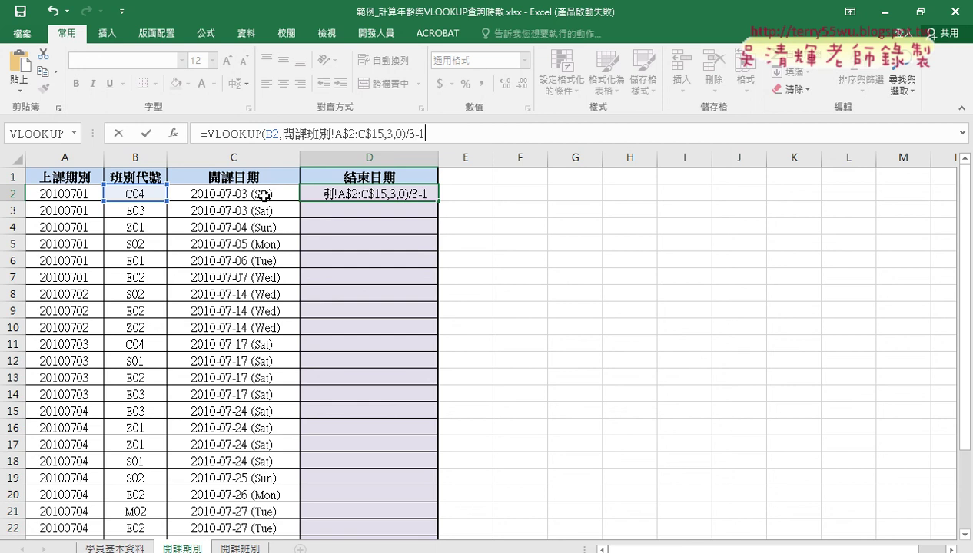
click(205, 134)
text(()
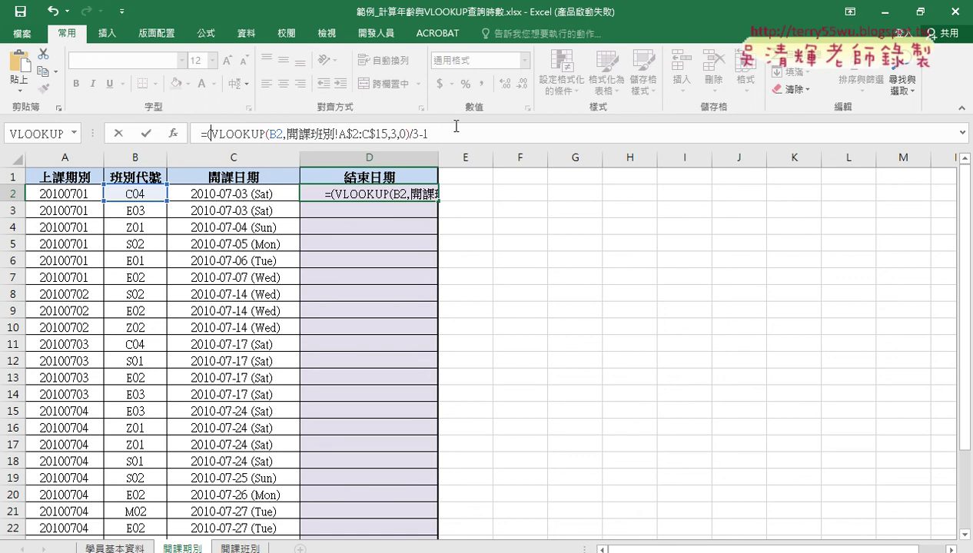
click(460, 133)
text()*)
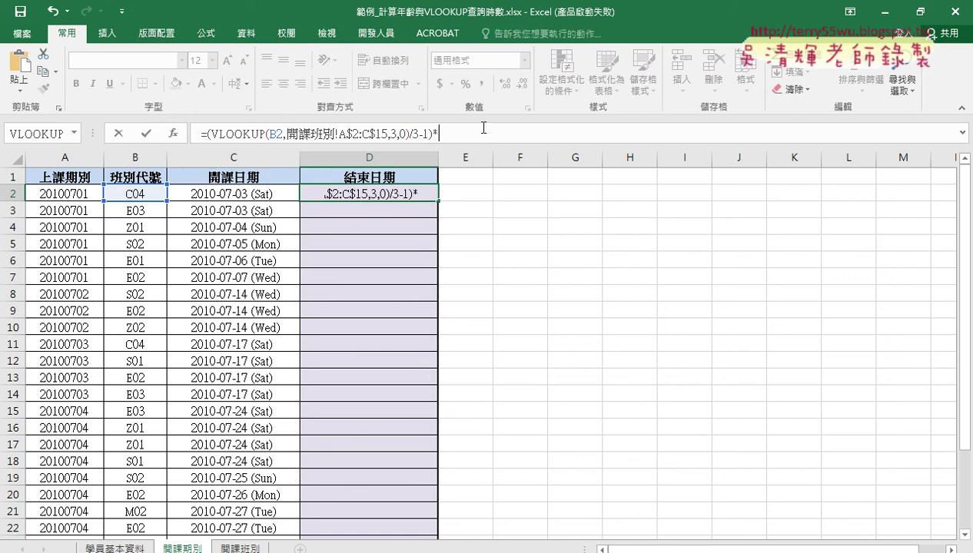
text(7)
drag(435, 134, 206, 138)
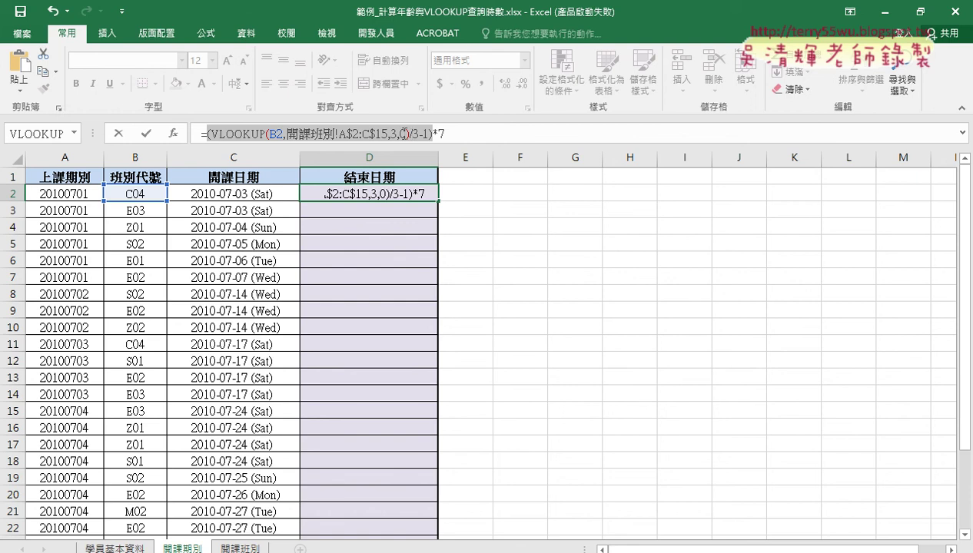
click(146, 134)
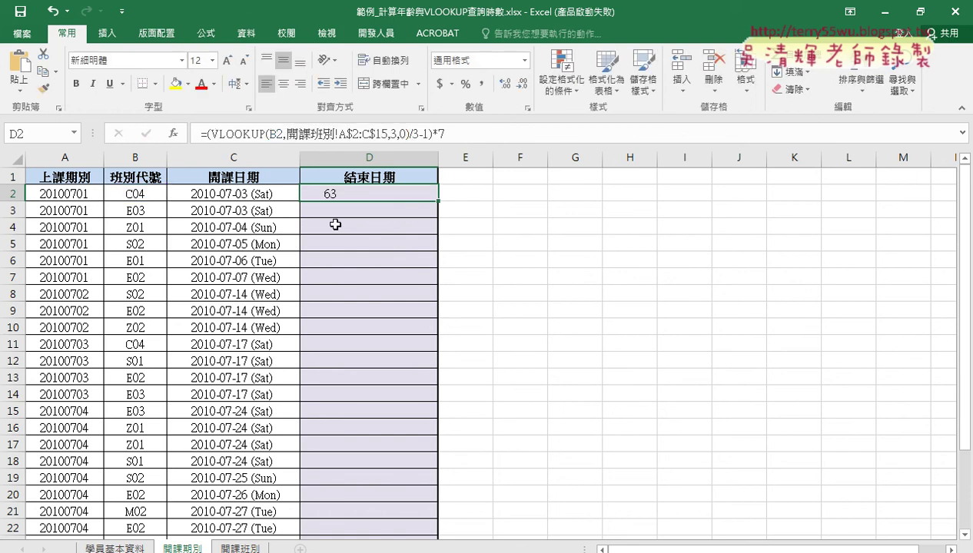
Fill D2's day-count formula down column D, then reselect D2 to edit it.
double_click(437, 201)
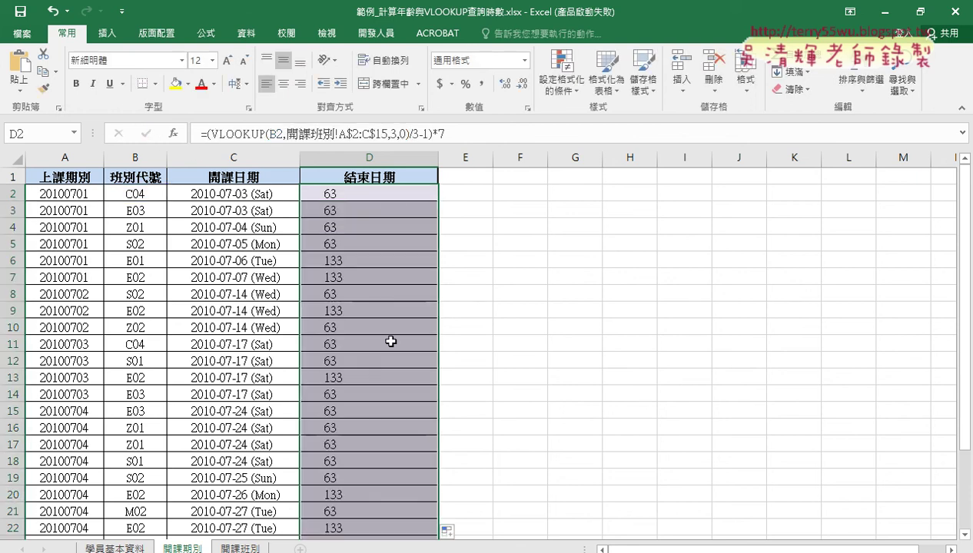
scroll(400, 329, down, 3)
scroll(400, 328, up, 3)
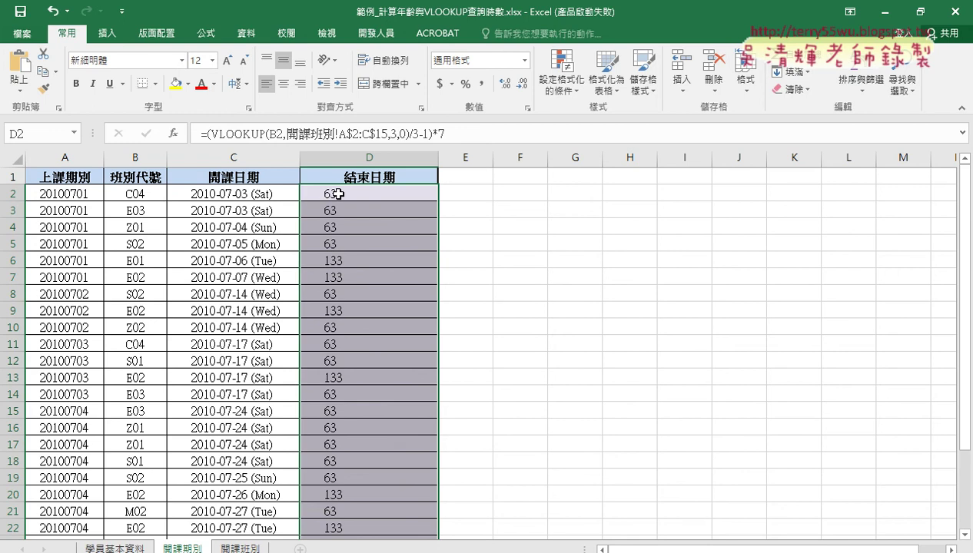
click(323, 192)
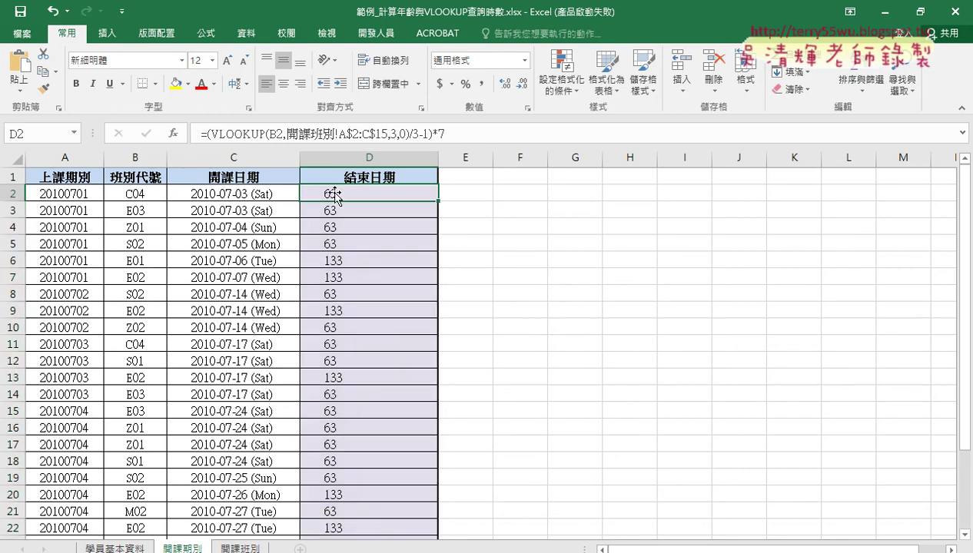
click(206, 134)
Prefix D2's formula with C2+ so it reads =C2+(VLOOKUP(...)/3-1)*7.
click(243, 194)
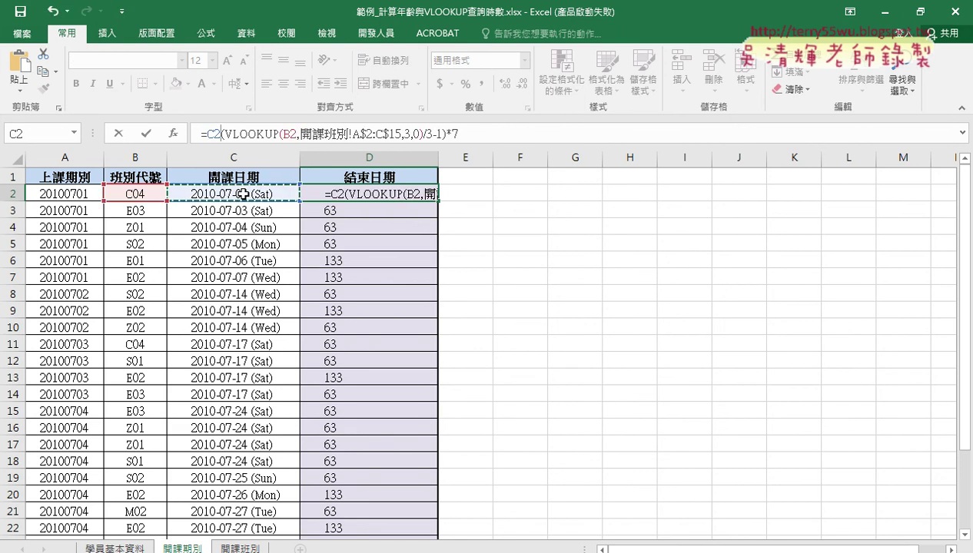
text(-)
key(BackSpace)
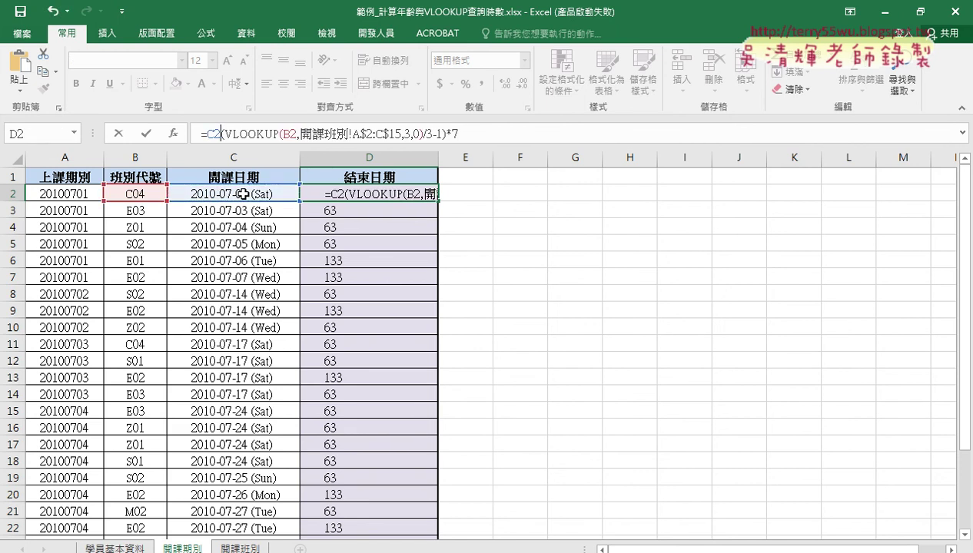
text(+)
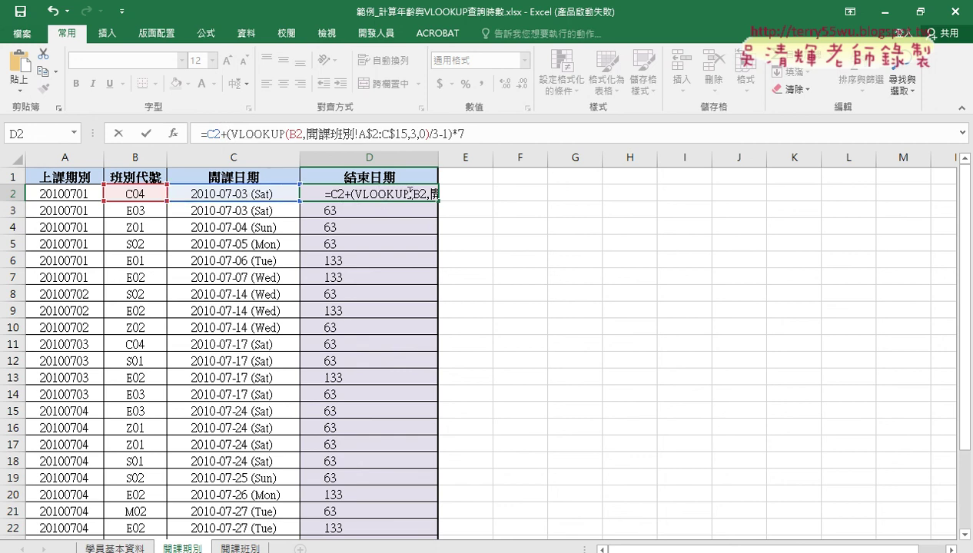
click(146, 133)
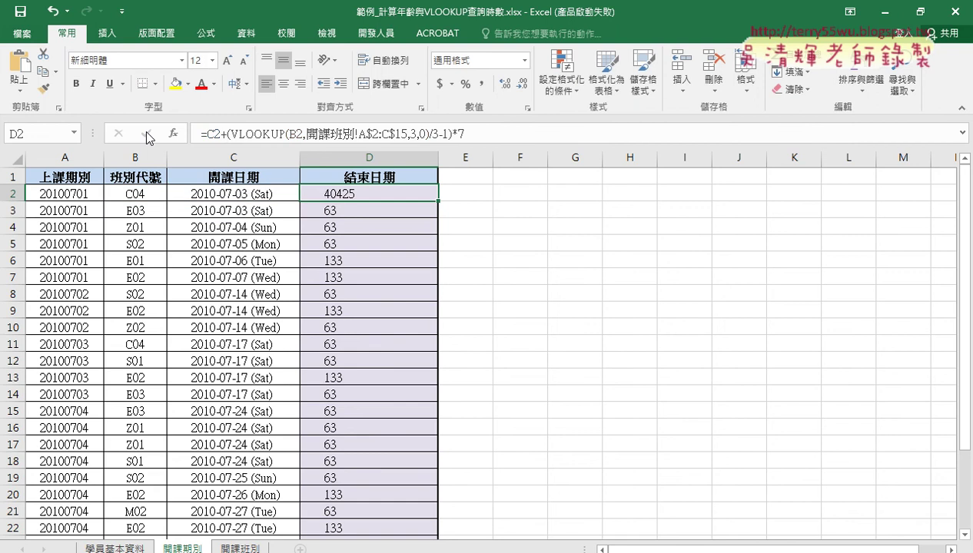
Format D2 as a date and fill the end-date formula down column D.
right_click(388, 195)
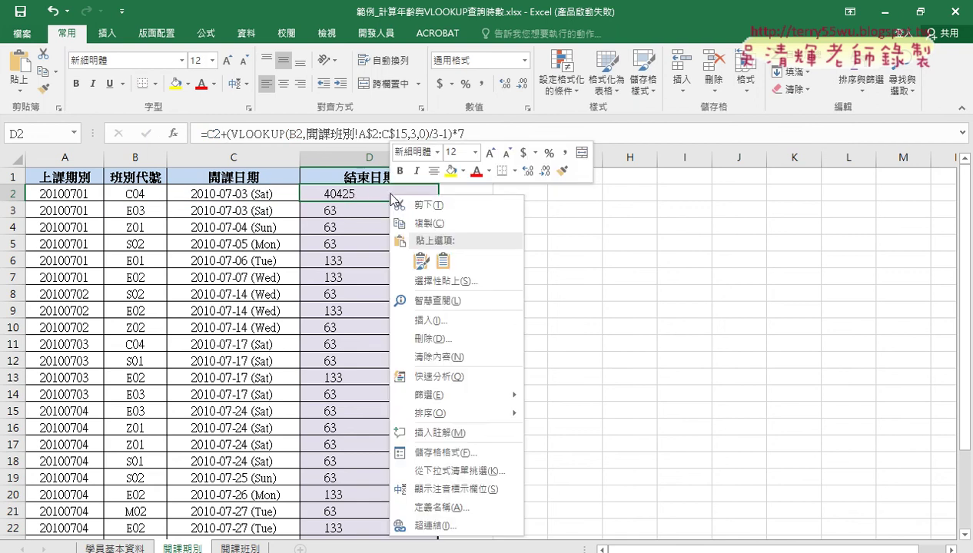
click(457, 449)
drag(419, 188, 640, 101)
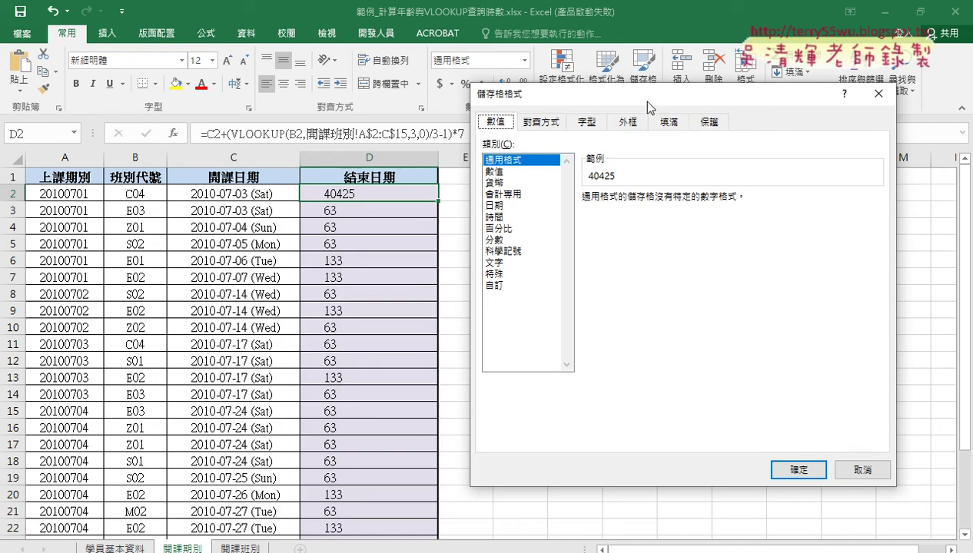
click(496, 206)
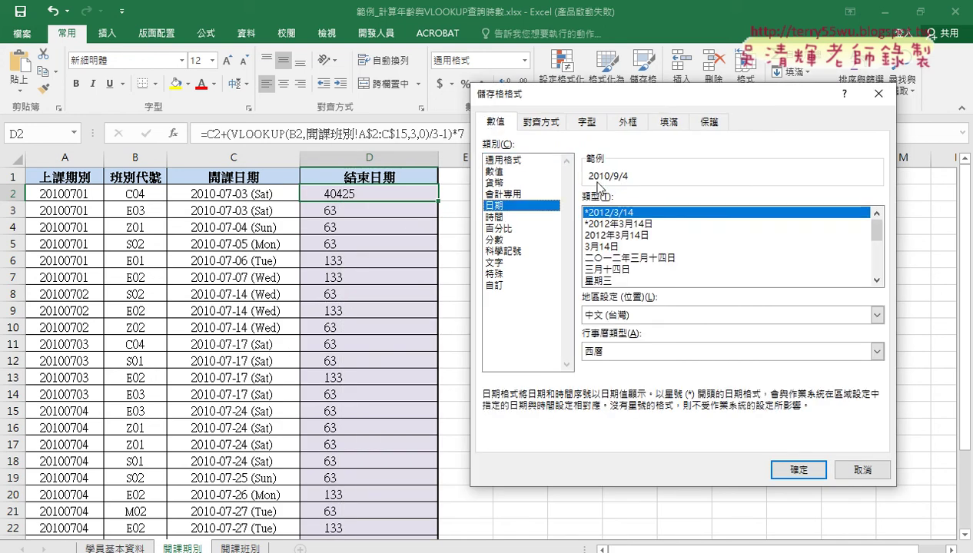
click(795, 466)
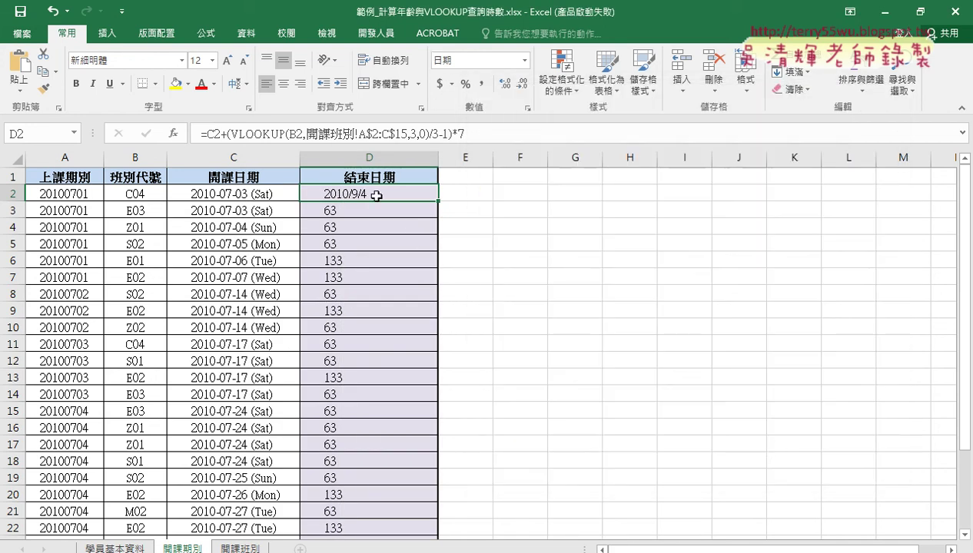
double_click(436, 201)
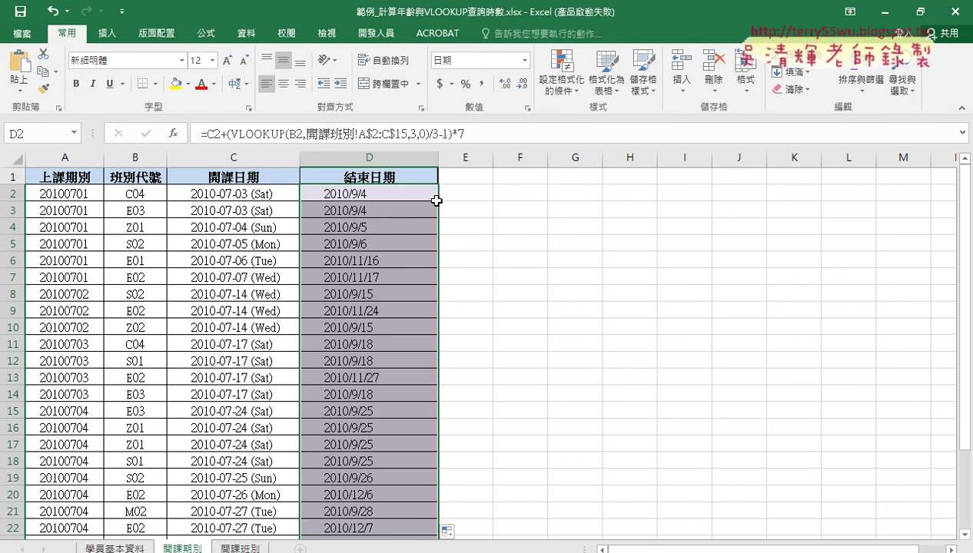
click(236, 194)
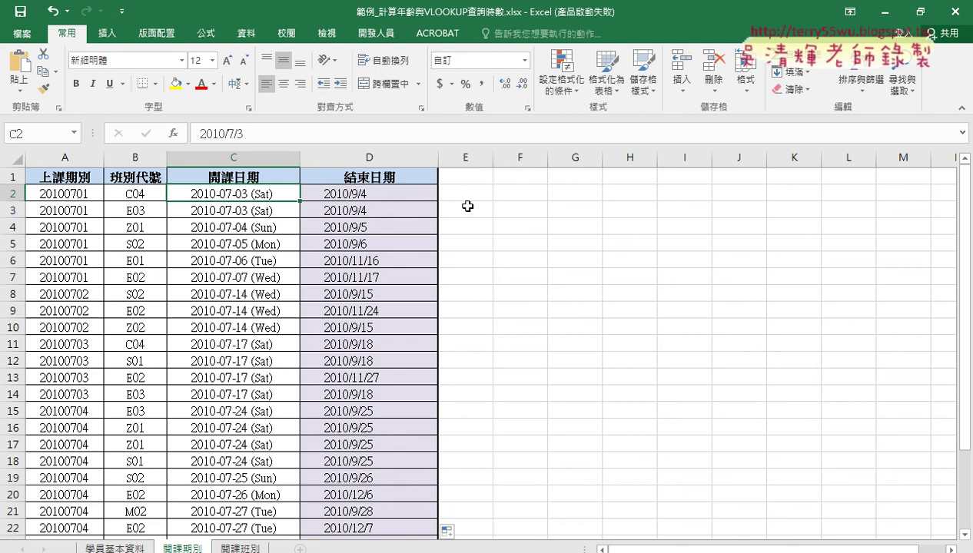
click(418, 198)
click(257, 193)
right_click(239, 194)
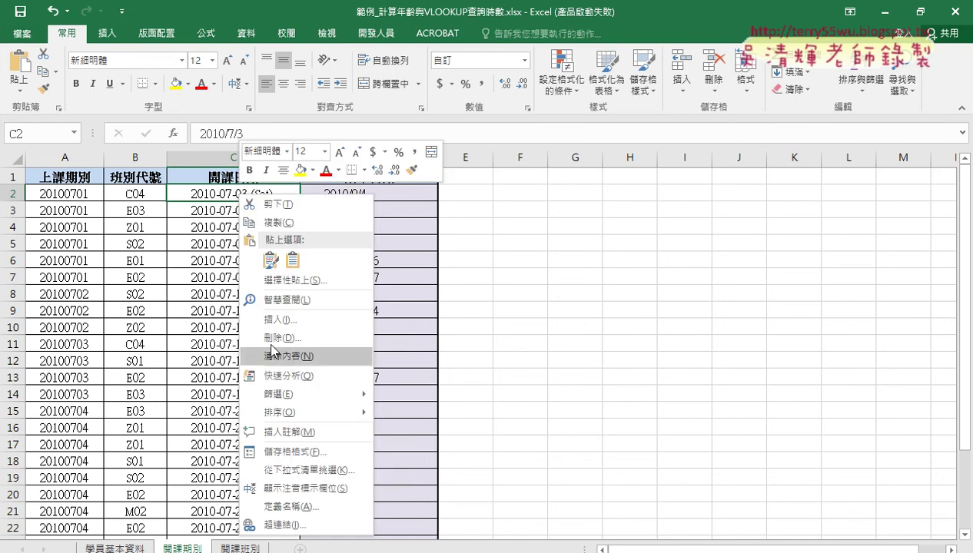
click(290, 451)
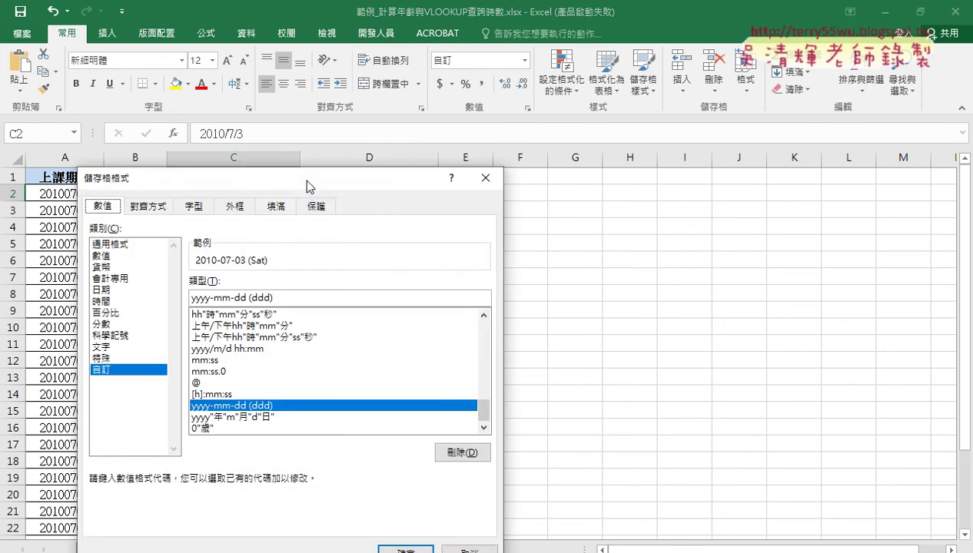
drag(307, 182, 650, 90)
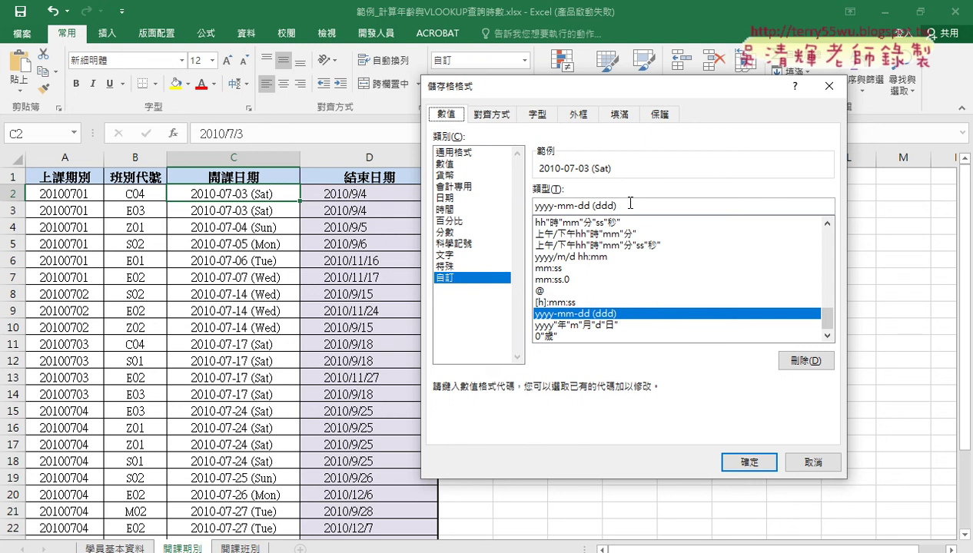
drag(630, 203, 533, 202)
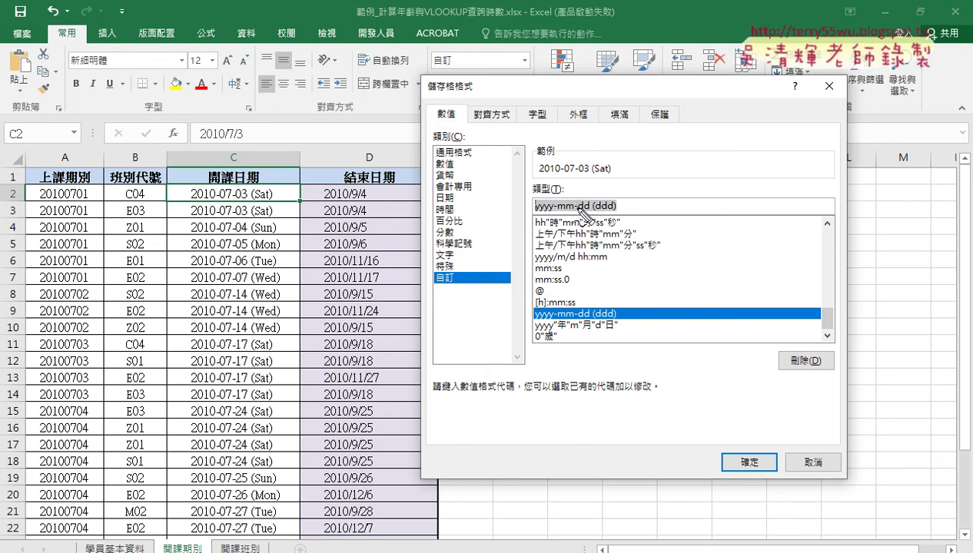
mouse_move(230, 205)
mouse_down()
mouse_move(421, 284)
mouse_move(559, 215)
mouse_up()
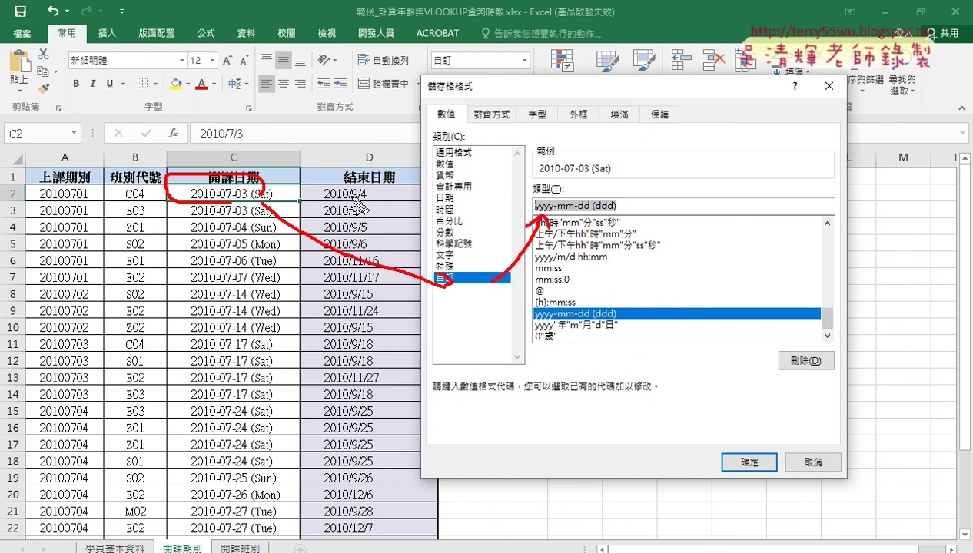
key(Escape)
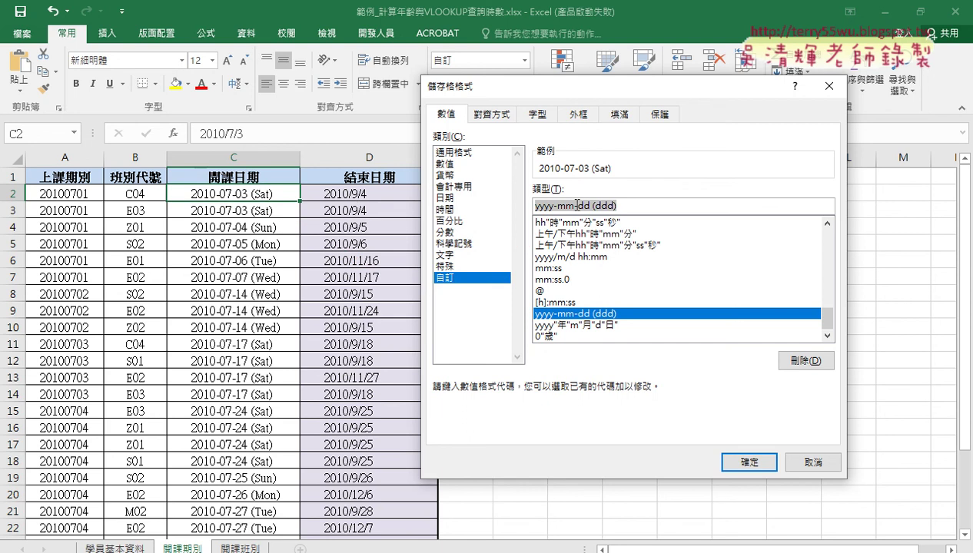
right_click(578, 205)
click(617, 239)
click(806, 462)
Give D2 the custom format yyyy-mm-dd (ddd) and copy it down column D.
click(407, 192)
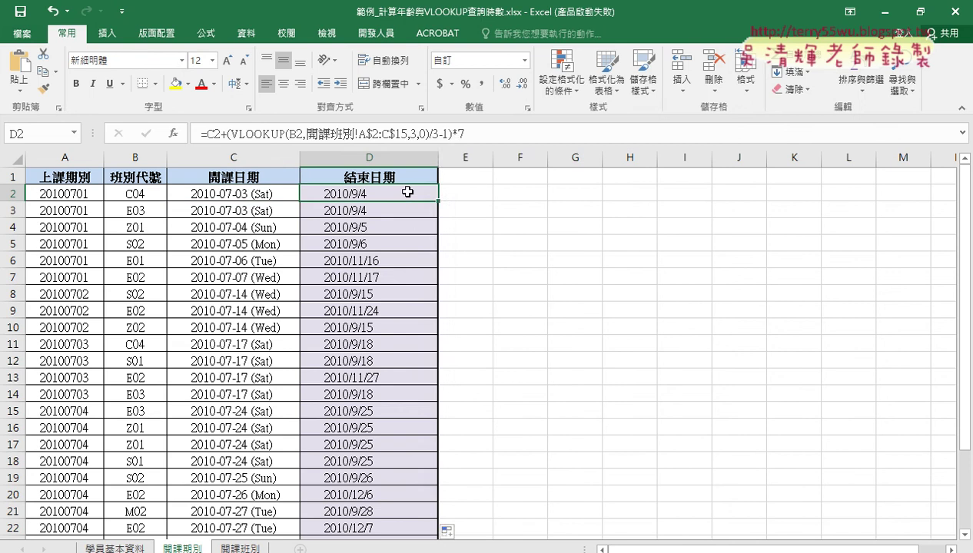
right_click(407, 192)
click(487, 446)
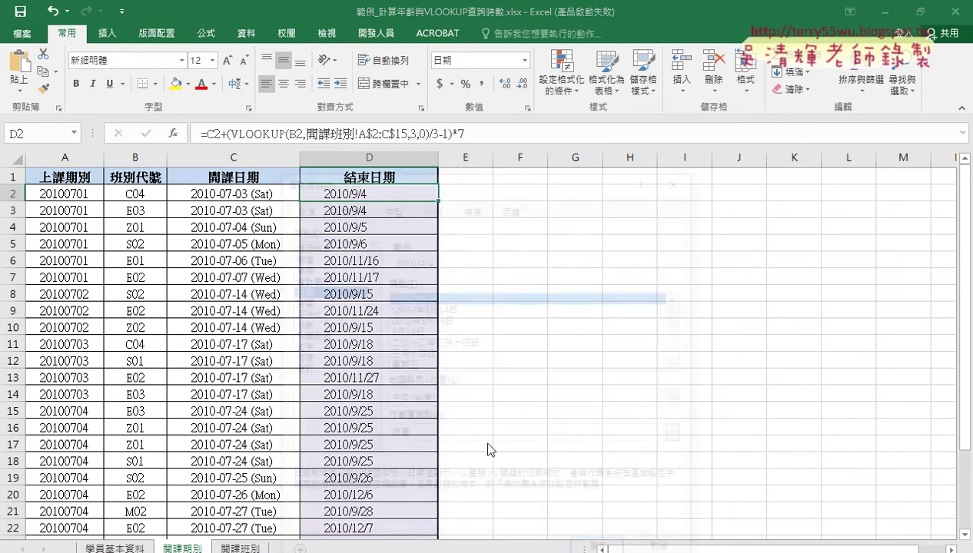
drag(430, 183, 633, 60)
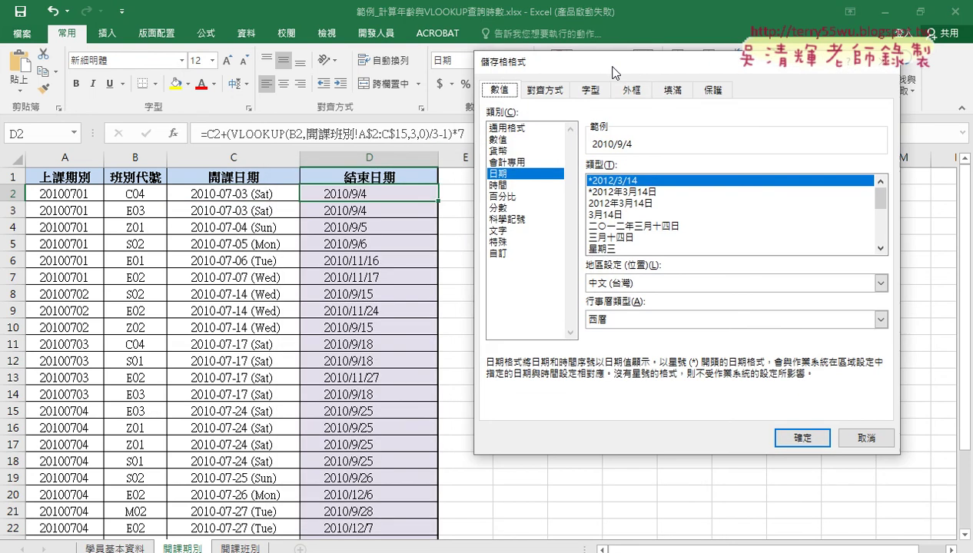
click(503, 253)
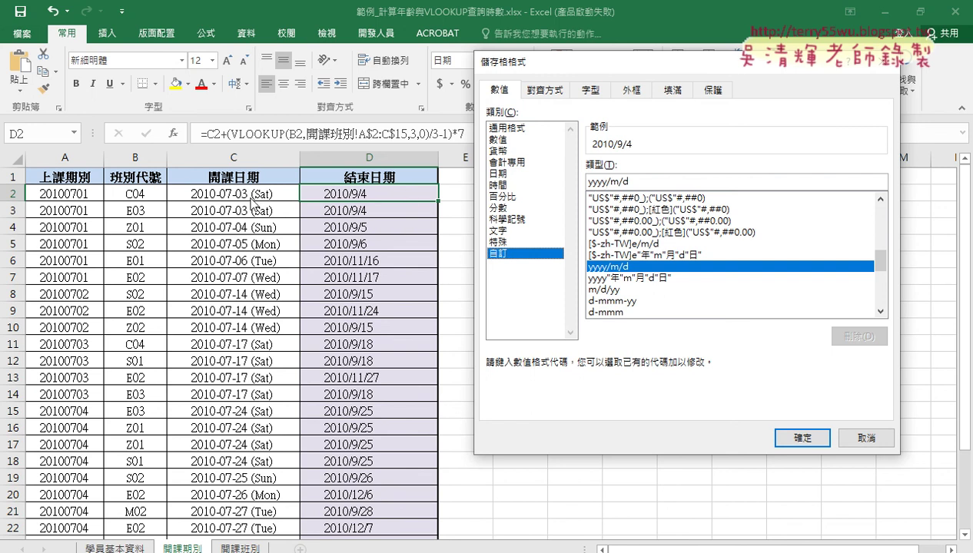
double_click(641, 183)
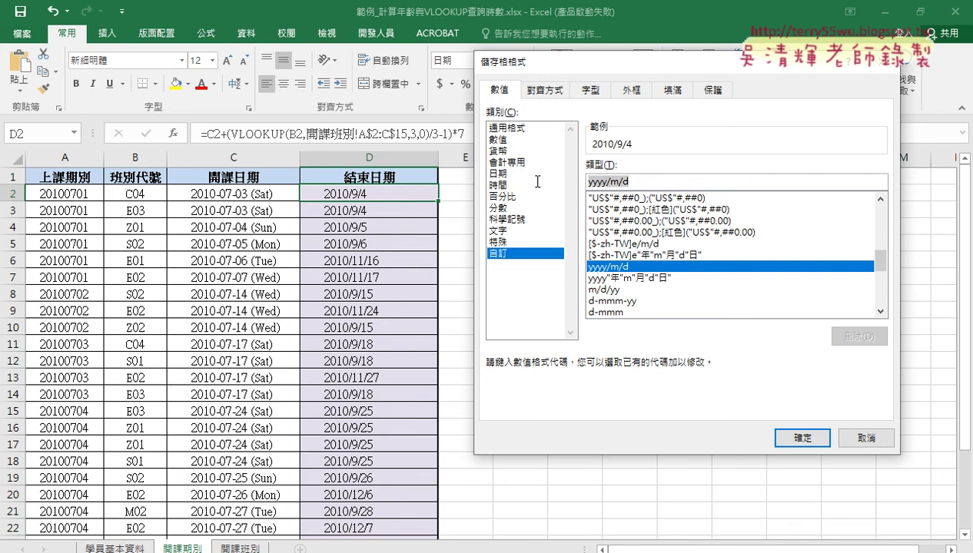
right_click(624, 184)
click(657, 232)
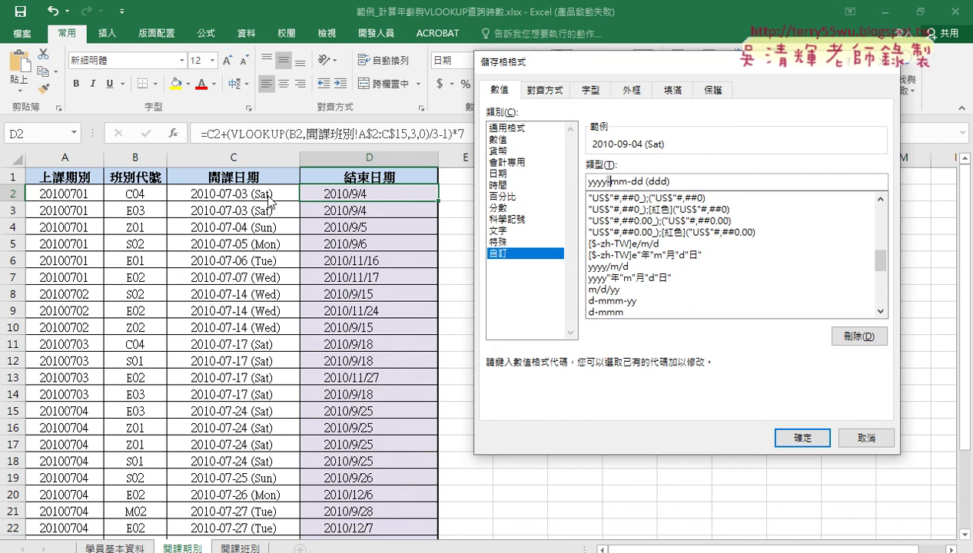
click(799, 438)
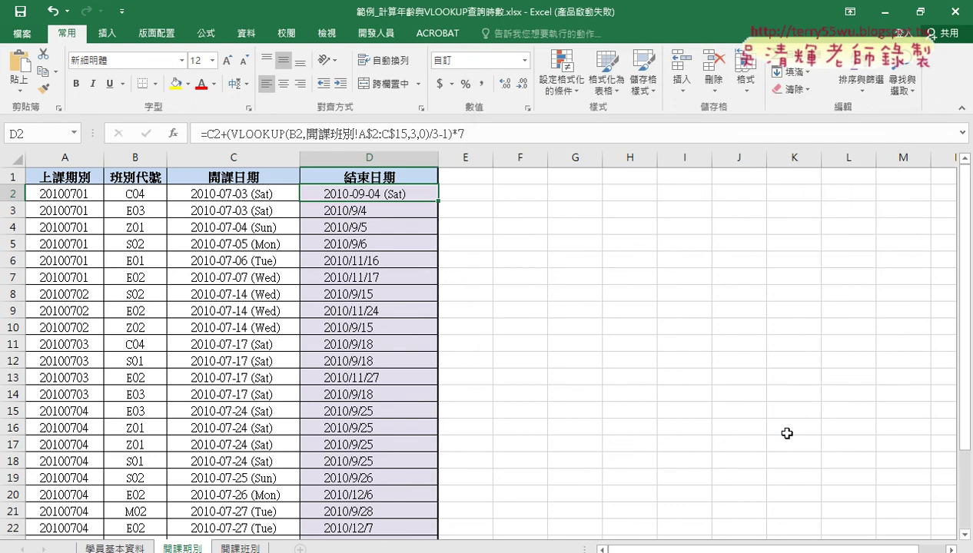
double_click(439, 200)
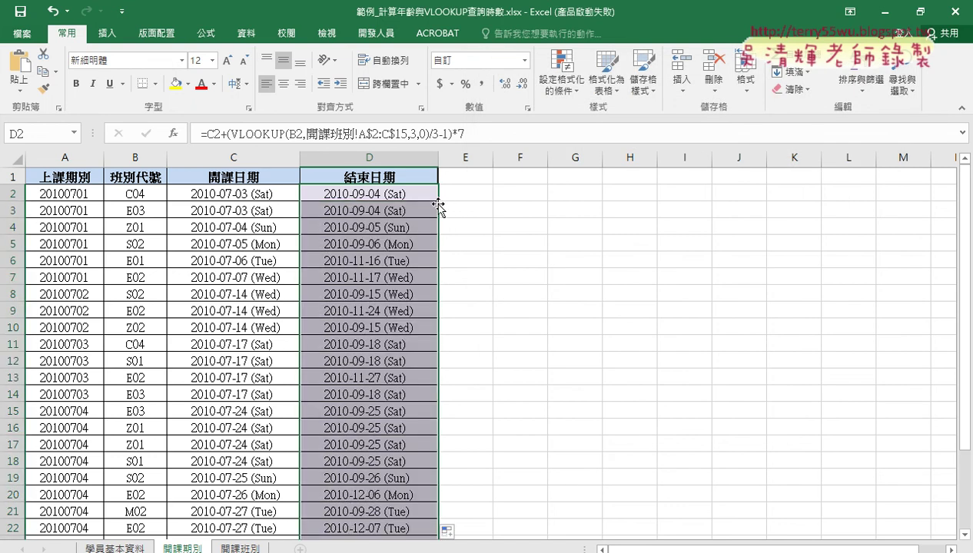